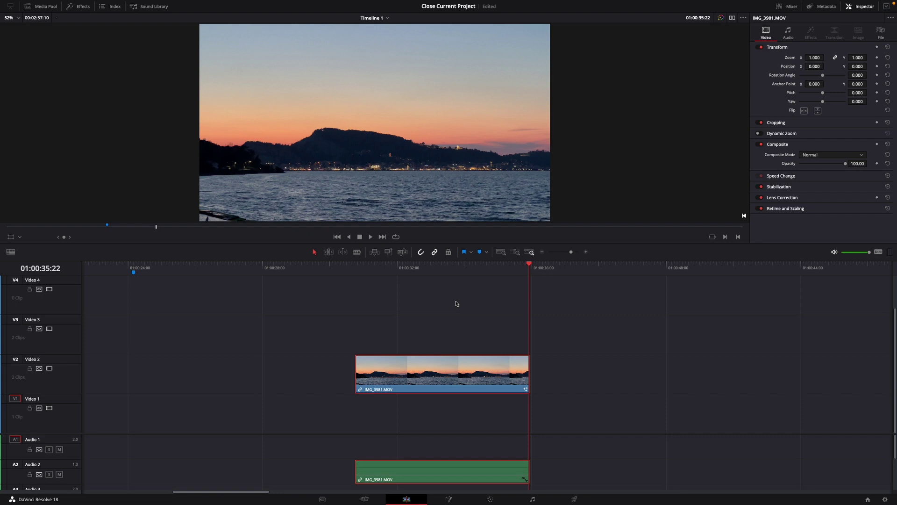
In Fusion, show MediaIn1 in the left viewer and add a Remove Noise node
{"action": "left_click", "coordinate": [448, 499]}
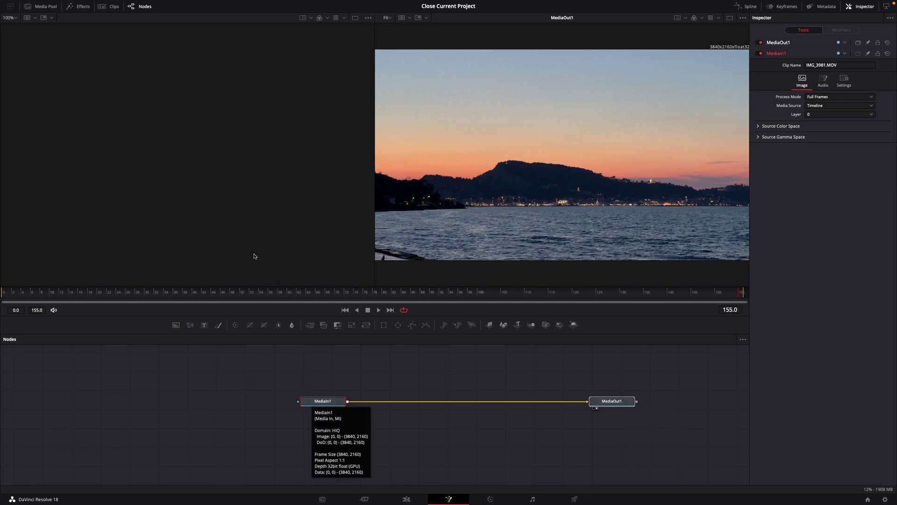
{"action": "left_click", "coordinate": [307, 410]}
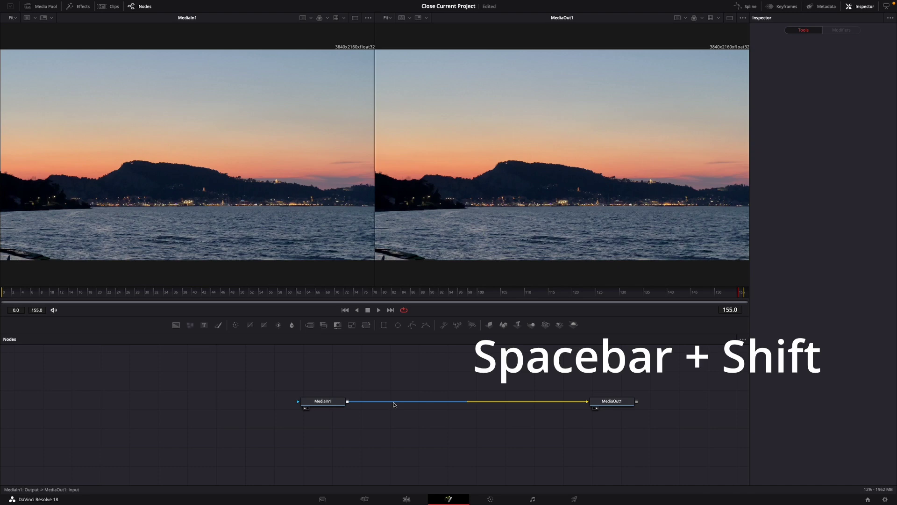
{"action": "key", "text": "shift+space"}
{"action": "type", "text": "Remo"}
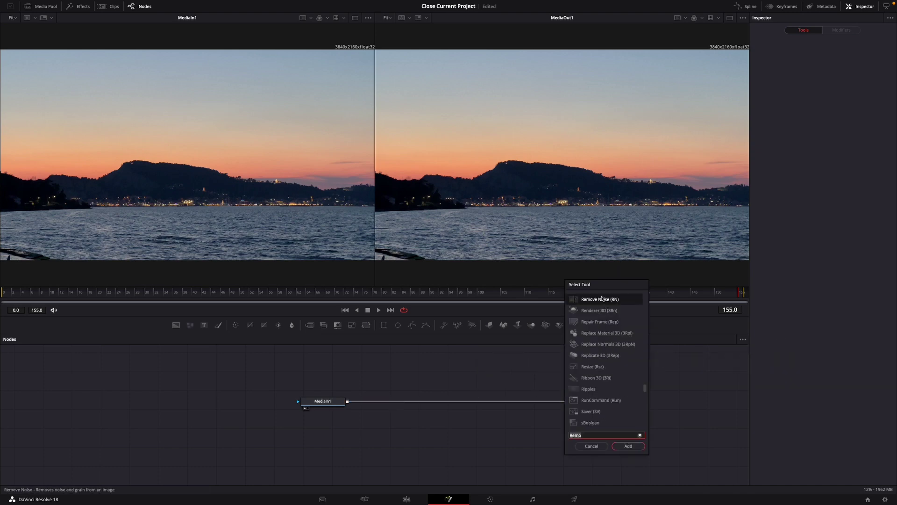
{"action": "left_click", "coordinate": [628, 446]}
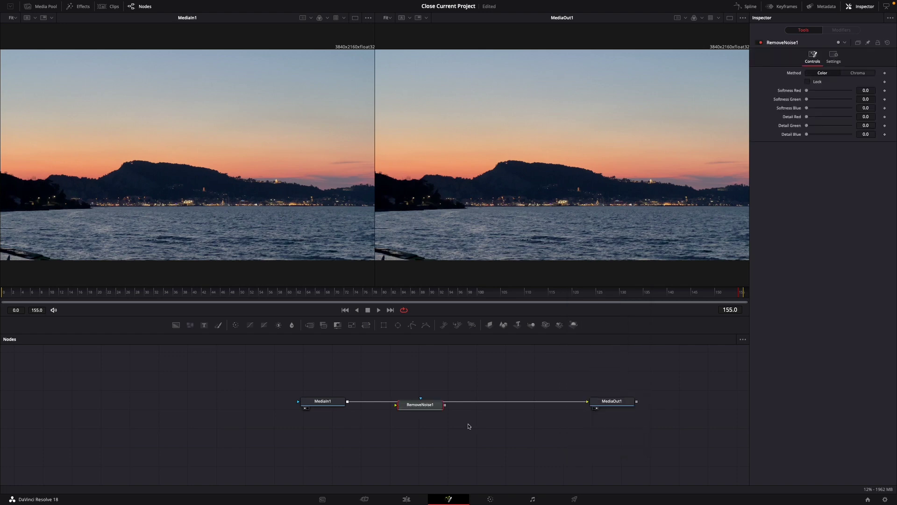
Wire RemoveNoise1 between MediaIn1's output and MediaOut1's input
{"action": "left_click_drag", "start_coordinate": [420, 404], "coordinate": [422, 380]}
{"action": "left_click_drag", "start_coordinate": [347, 401], "coordinate": [588, 401]}
{"action": "left_click_drag", "start_coordinate": [427, 385], "coordinate": [433, 403]}
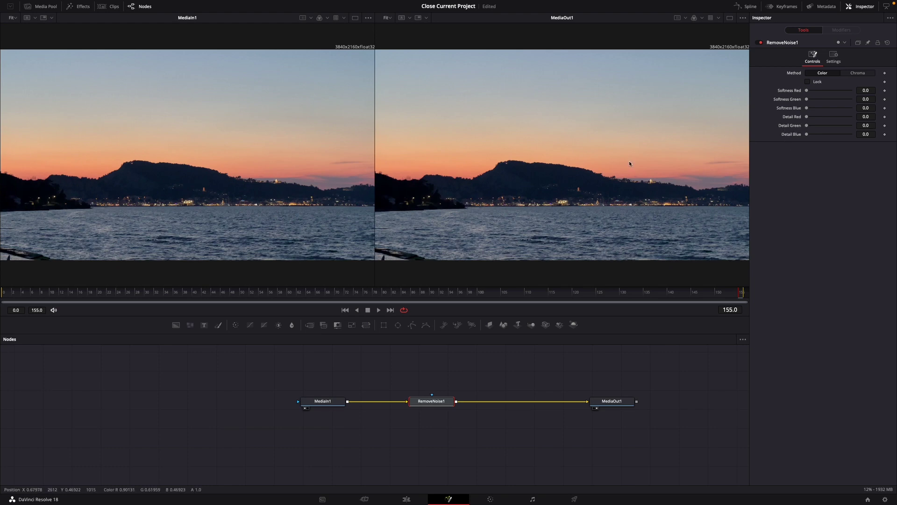
Set the MediaOut1 output viewer scale to 200% to inspect the lit hilltop
{"action": "right_click", "coordinate": [604, 188]}
{"action": "mouse_move", "coordinate": [622, 192]}
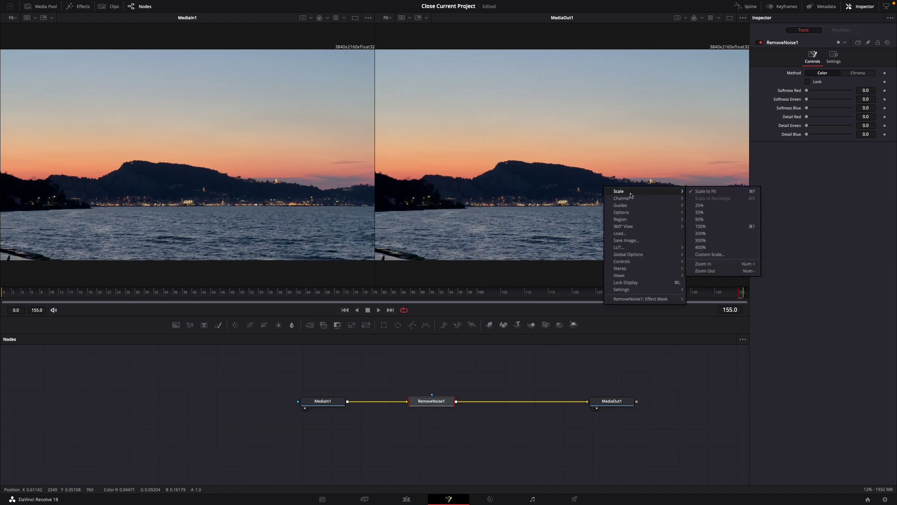
{"action": "left_click", "coordinate": [709, 232]}
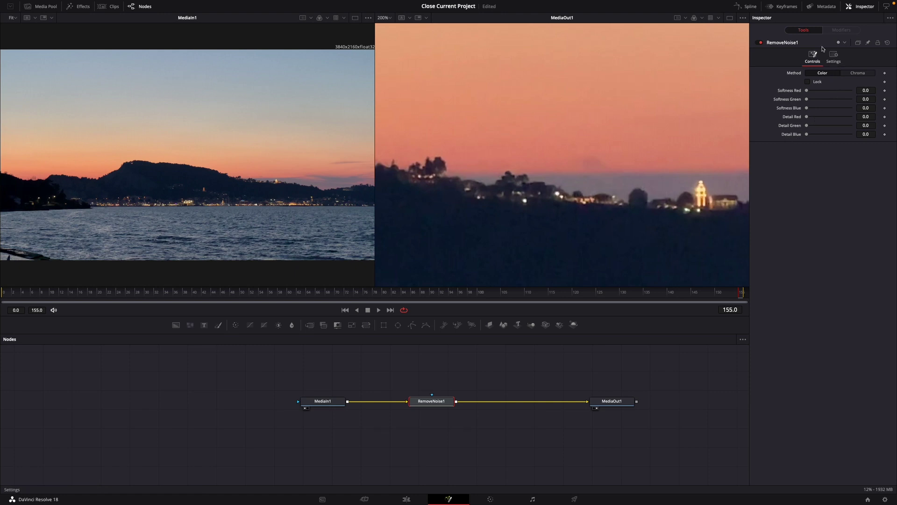
Show only the red channel and set Softness Red to 0.00252 and Detail Red to 0.362
{"action": "left_click", "coordinate": [703, 19]}
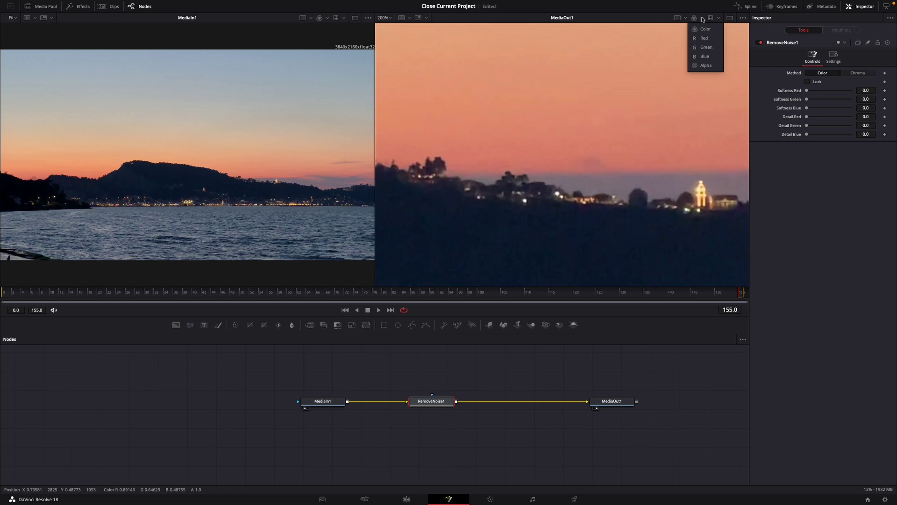
{"action": "left_click", "coordinate": [709, 39]}
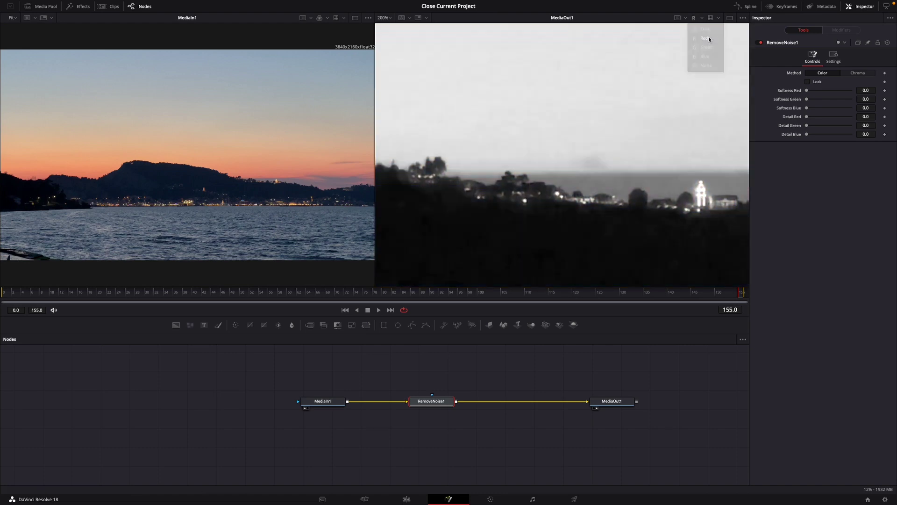
{"action": "scroll", "coordinate": [580, 197], "scroll_direction": "down", "scroll_amount": 3}
{"action": "scroll", "coordinate": [577, 198], "scroll_direction": "down", "scroll_amount": 4}
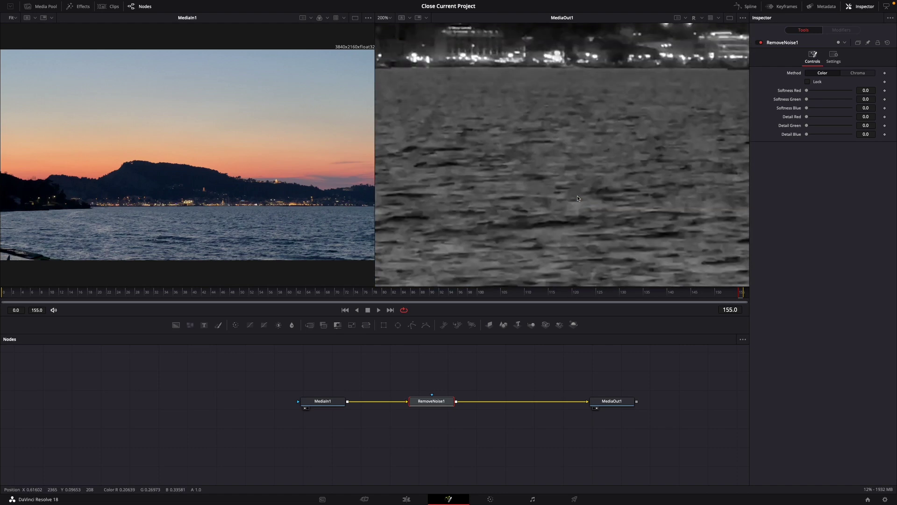
{"action": "scroll", "coordinate": [577, 198], "scroll_direction": "up", "scroll_amount": 8}
{"action": "scroll", "coordinate": [578, 198], "scroll_direction": "up", "scroll_amount": 2}
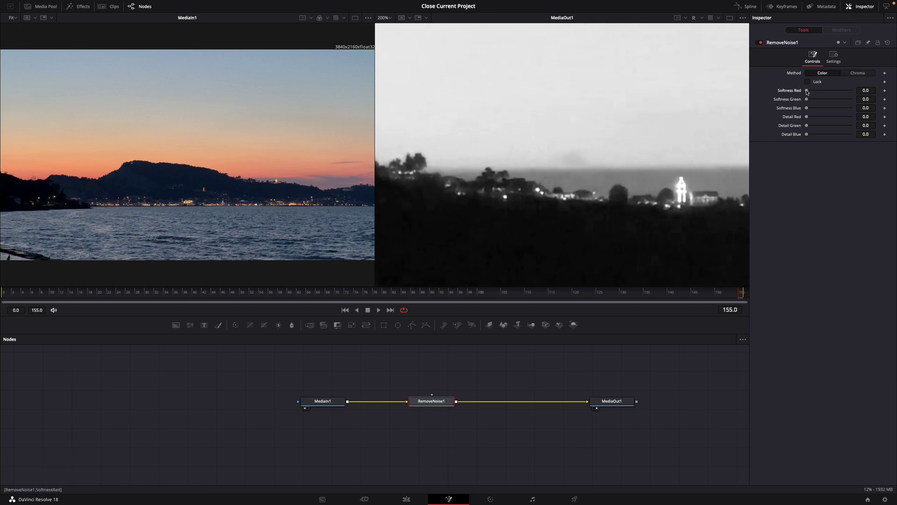
{"action": "left_click_drag", "start_coordinate": [807, 91], "coordinate": [818, 93]}
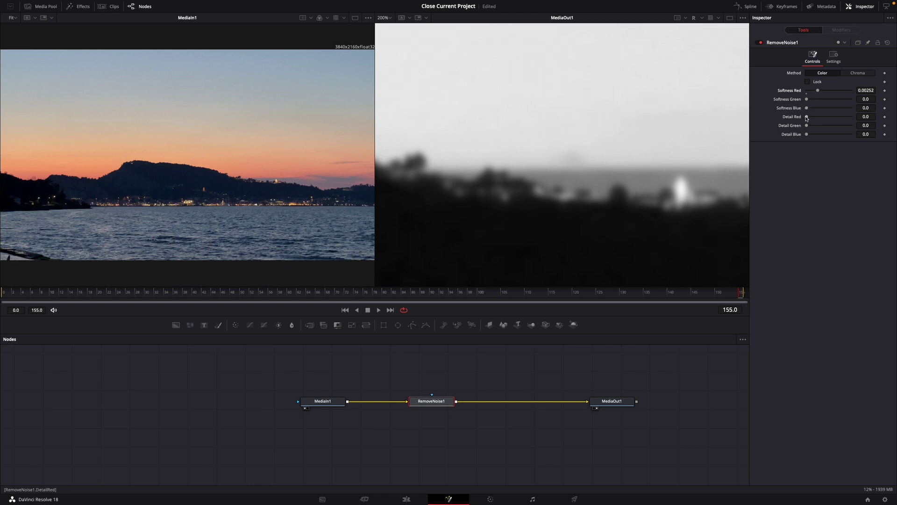
{"action": "mouse_move", "coordinate": [808, 118]}
{"action": "left_mouse_down"}
{"action": "mouse_move", "coordinate": [823, 119]}
{"action": "mouse_move", "coordinate": [795, 125]}
{"action": "mouse_move", "coordinate": [826, 121]}
{"action": "left_mouse_up"}
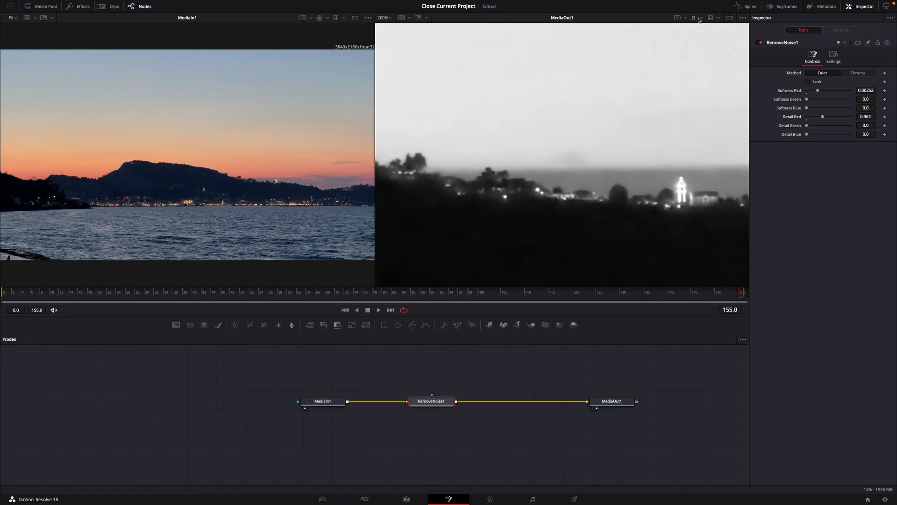
Show the green channel and set Softness Green 0.00323 and Detail Green 0.331
{"action": "left_click", "coordinate": [703, 19]}
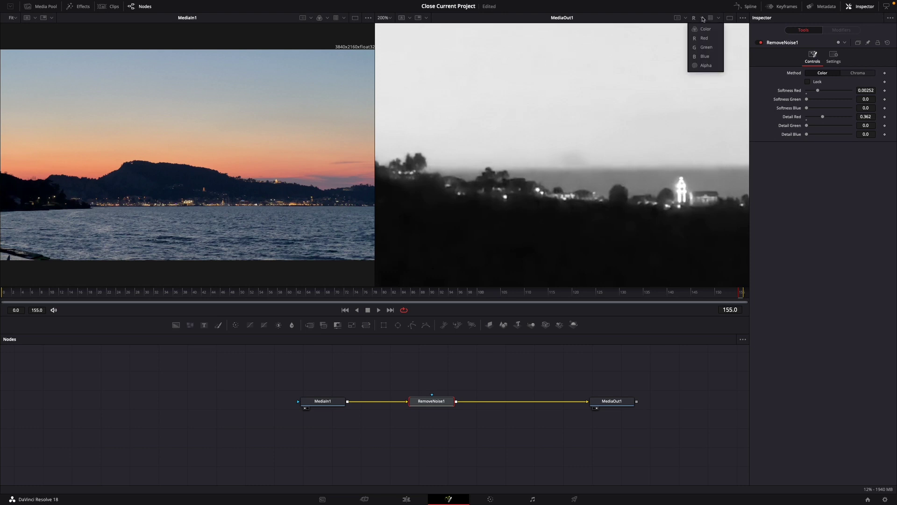
{"action": "left_click", "coordinate": [702, 48]}
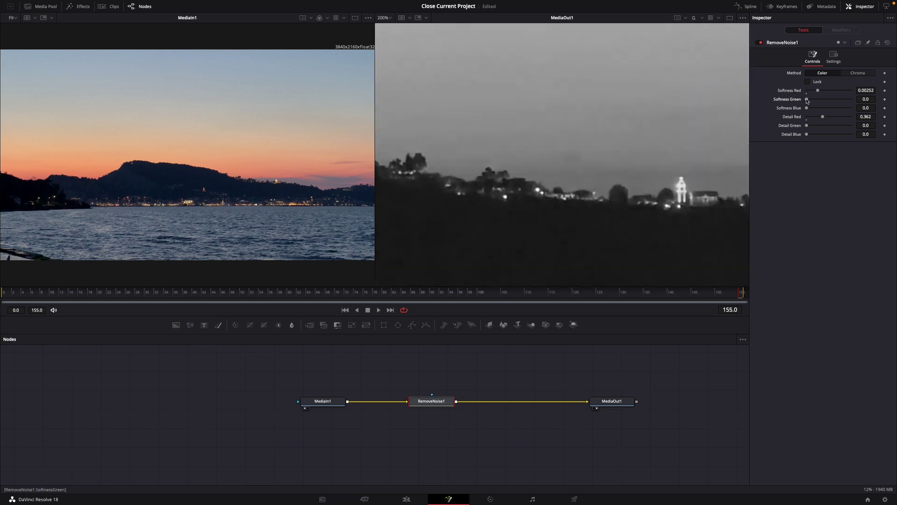
{"action": "left_click_drag", "start_coordinate": [806, 99], "coordinate": [823, 101]}
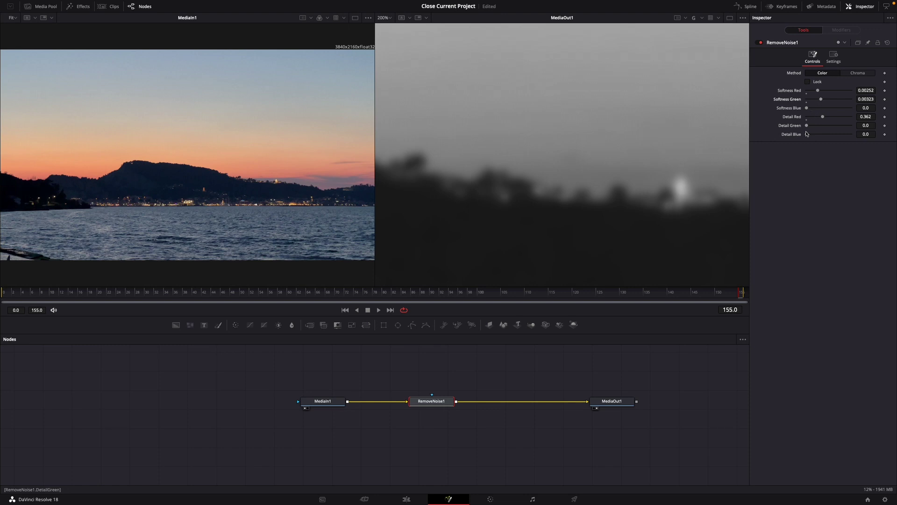
{"action": "left_click_drag", "start_coordinate": [807, 125], "coordinate": [821, 127]}
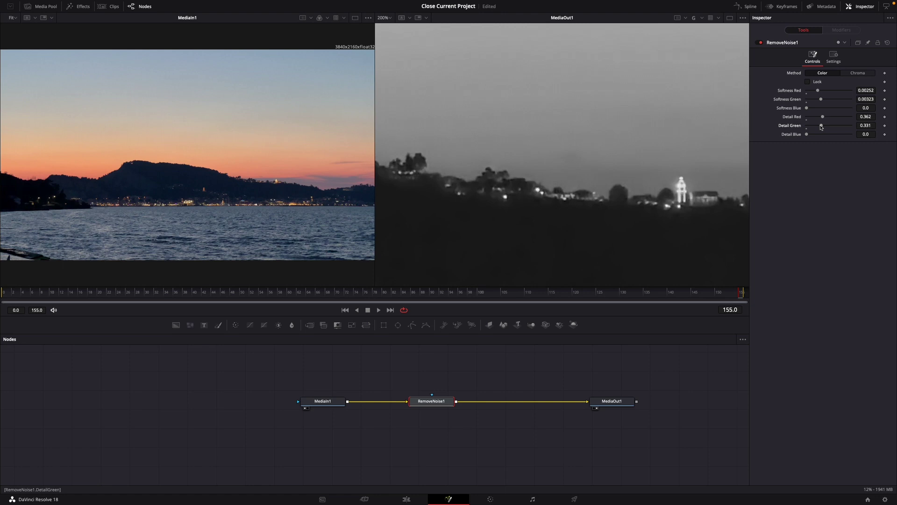
Show the blue channel and set Softness Blue 0.0037 and Detail Blue 0.299
{"action": "left_click", "coordinate": [701, 18]}
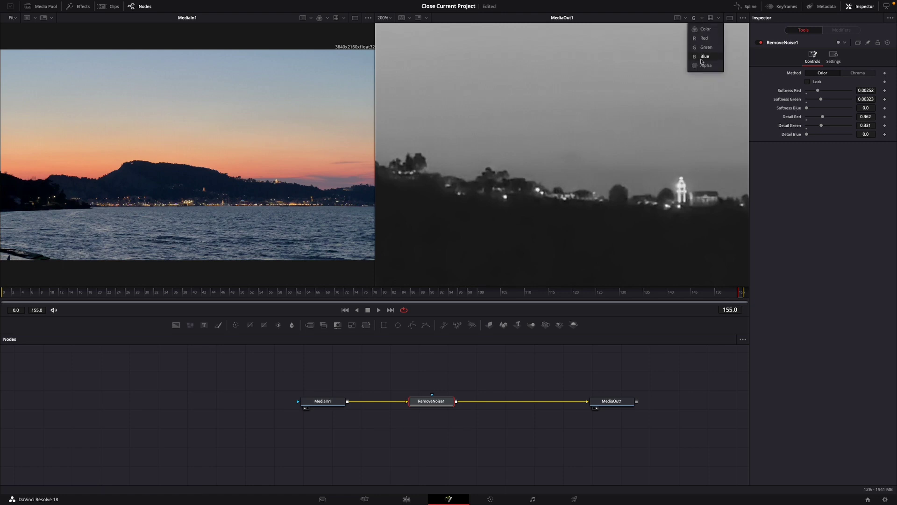
{"action": "left_click", "coordinate": [703, 57]}
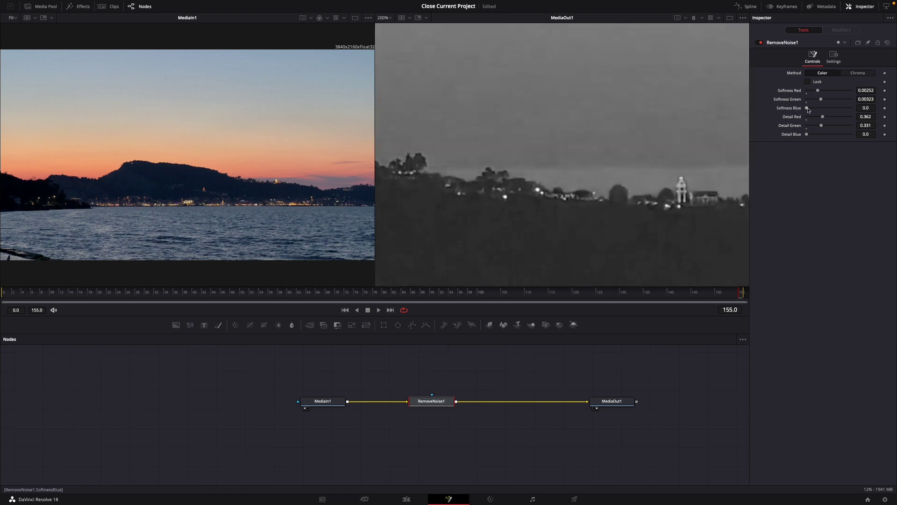
{"action": "left_click_drag", "start_coordinate": [808, 109], "coordinate": [819, 136]}
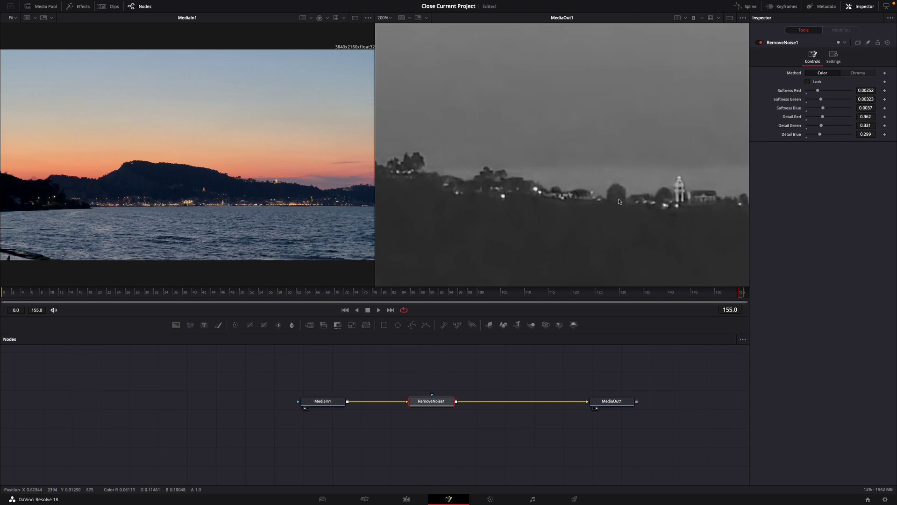
Return to full colour and use Chroma method: Softness Luma/Chroma 0.00283/0.00606, Detail 0.228/0.386
{"action": "left_click", "coordinate": [702, 18]}
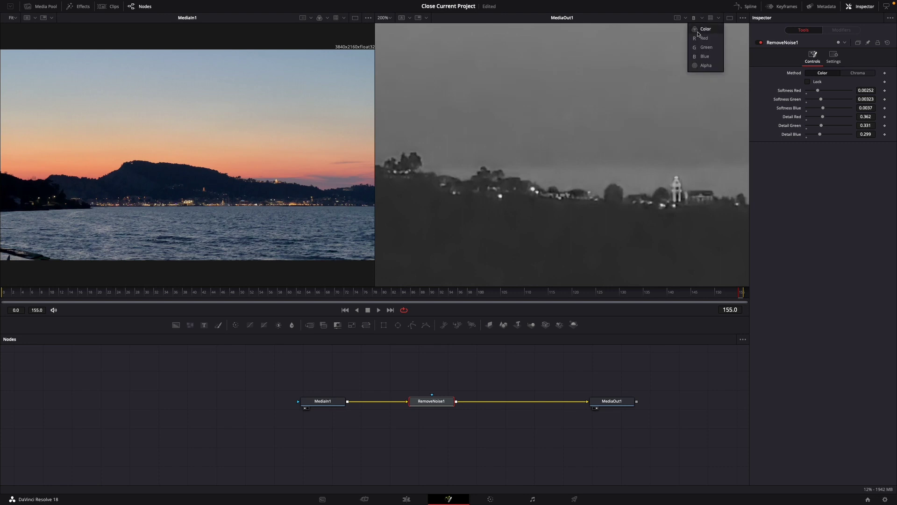
{"action": "left_click", "coordinate": [699, 30]}
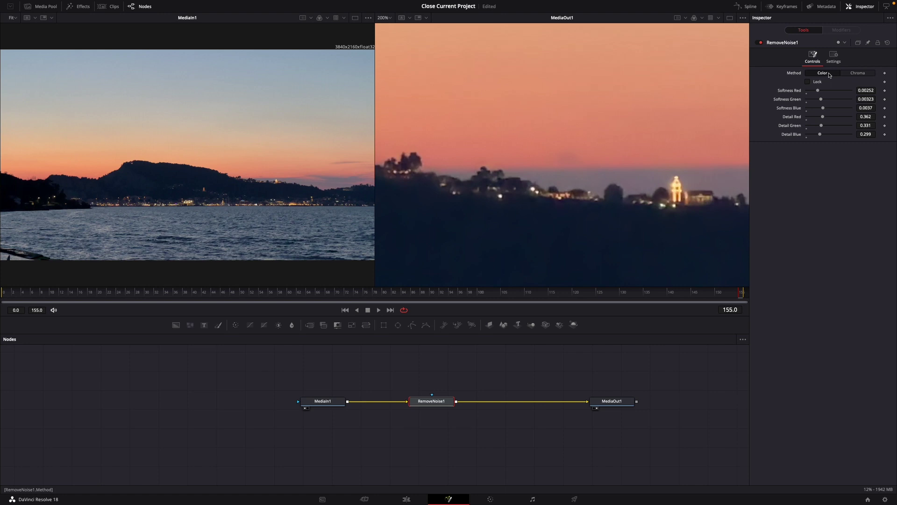
{"action": "left_click", "coordinate": [853, 75]}
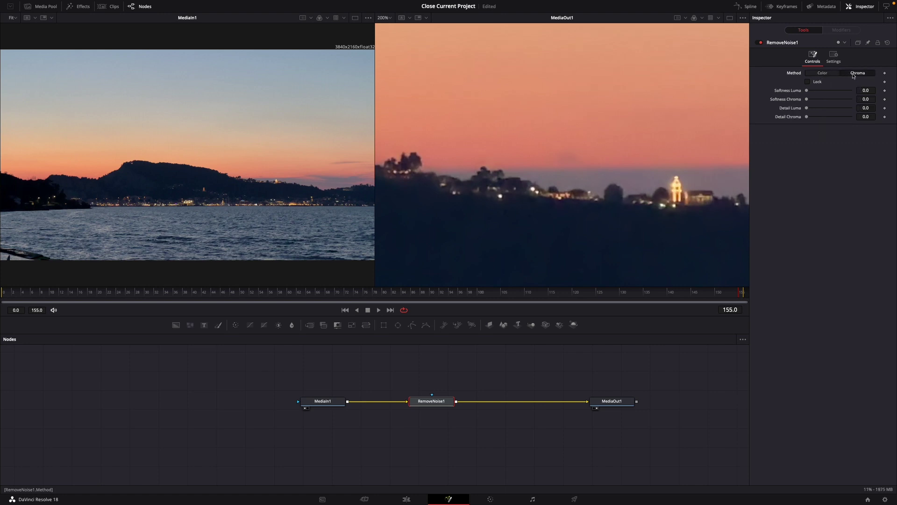
{"action": "left_click", "coordinate": [856, 73]}
{"action": "left_click_drag", "start_coordinate": [808, 91], "coordinate": [824, 120]}
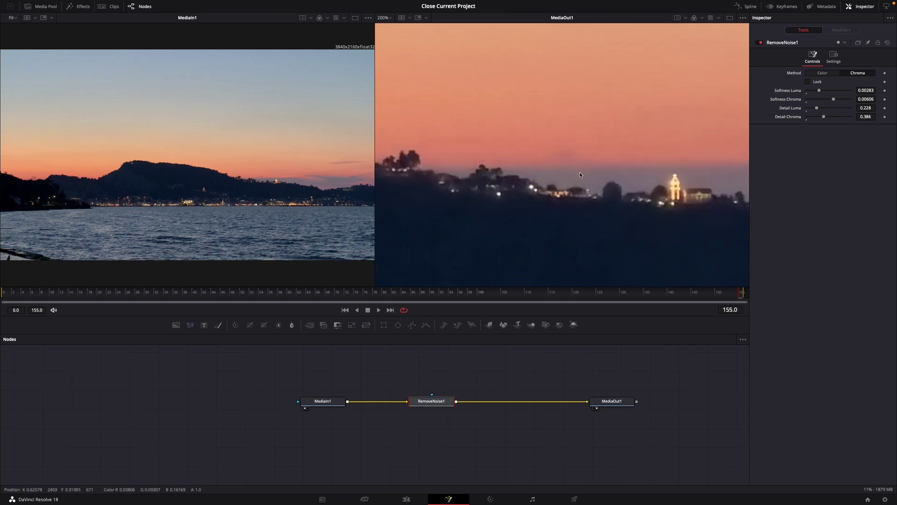
Set the MediaIn1 source viewer scale to 200% to match the denoised output
{"action": "right_click", "coordinate": [240, 179]}
{"action": "mouse_move", "coordinate": [268, 184]}
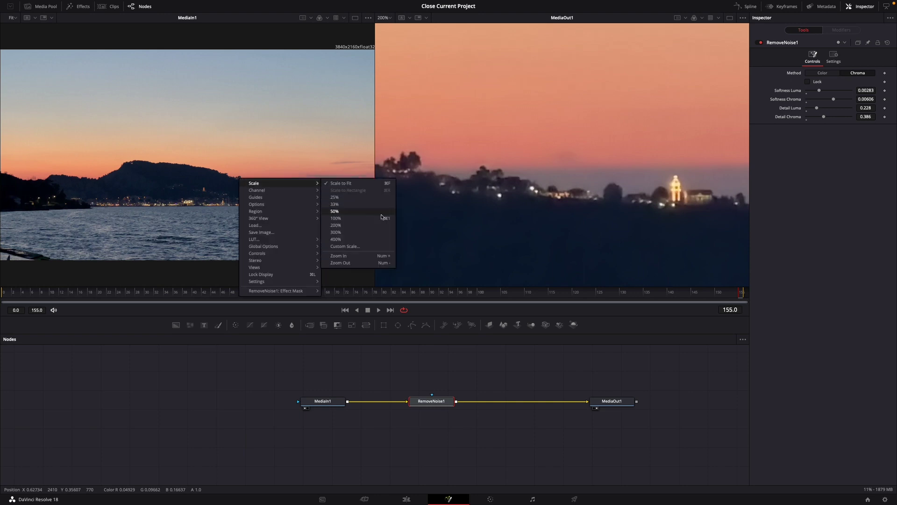
{"action": "left_click", "coordinate": [361, 226]}
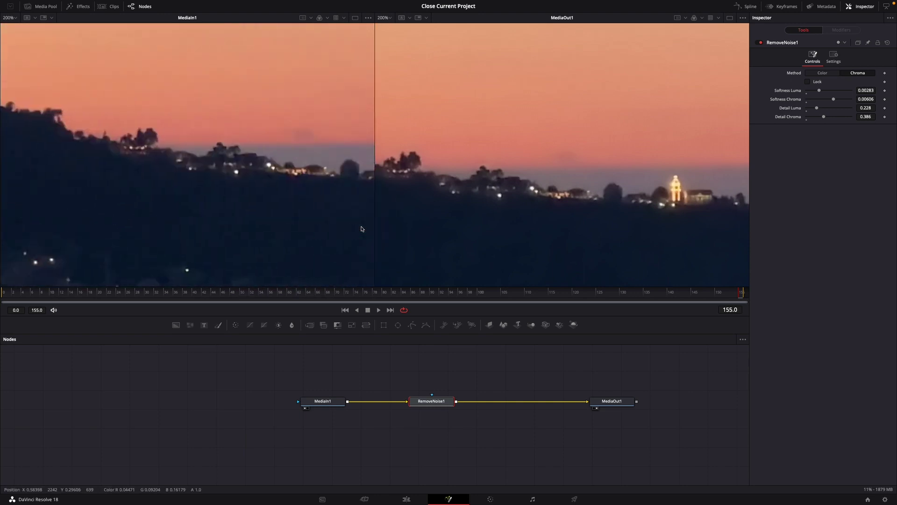